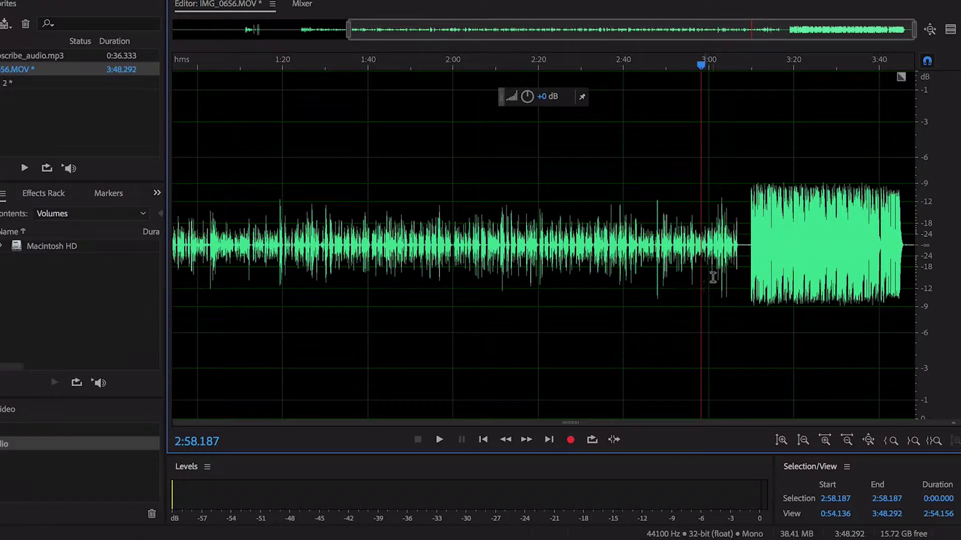
click(775, 311)
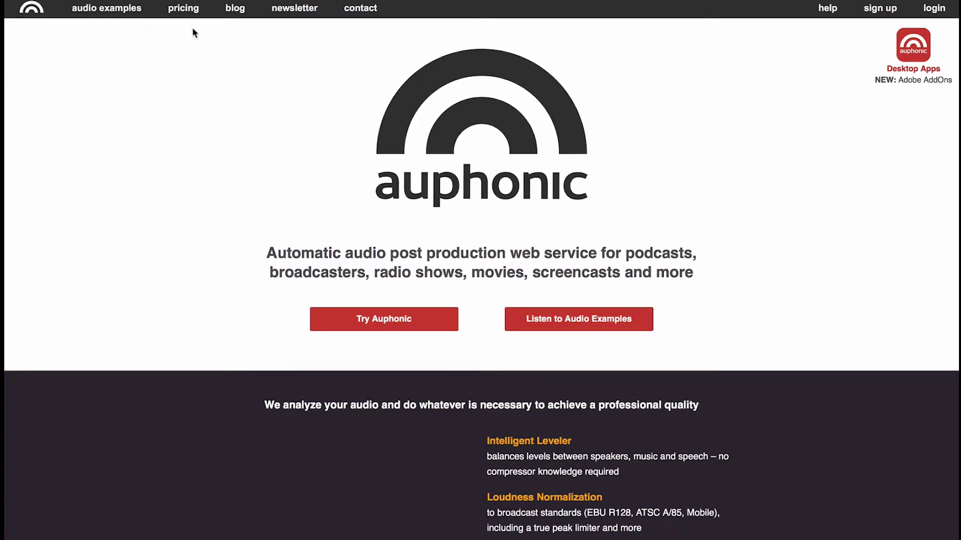
Open the Auphonic pricing page and examine the monthly hours and prices of the XS, S and M recurring credit plans
click(183, 8)
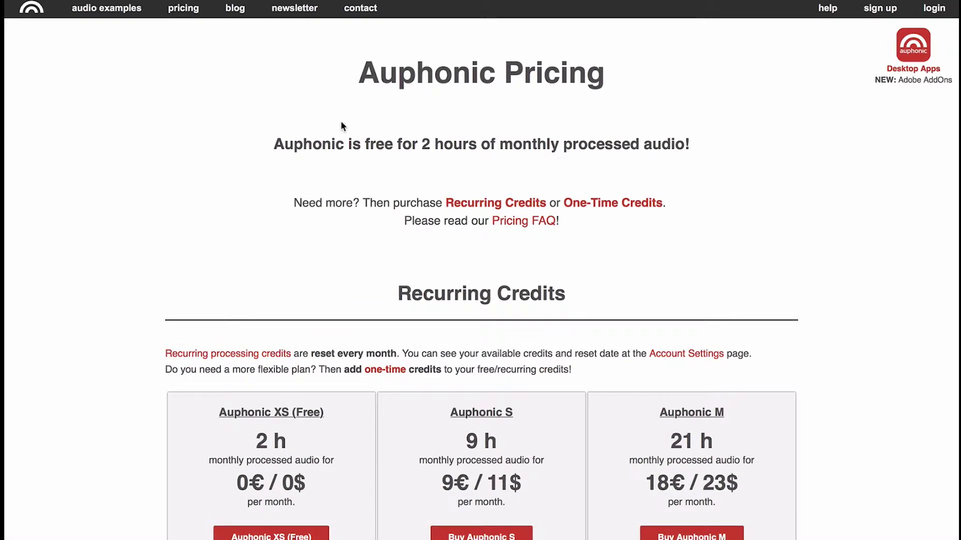
scroll(280, 215, down, 3)
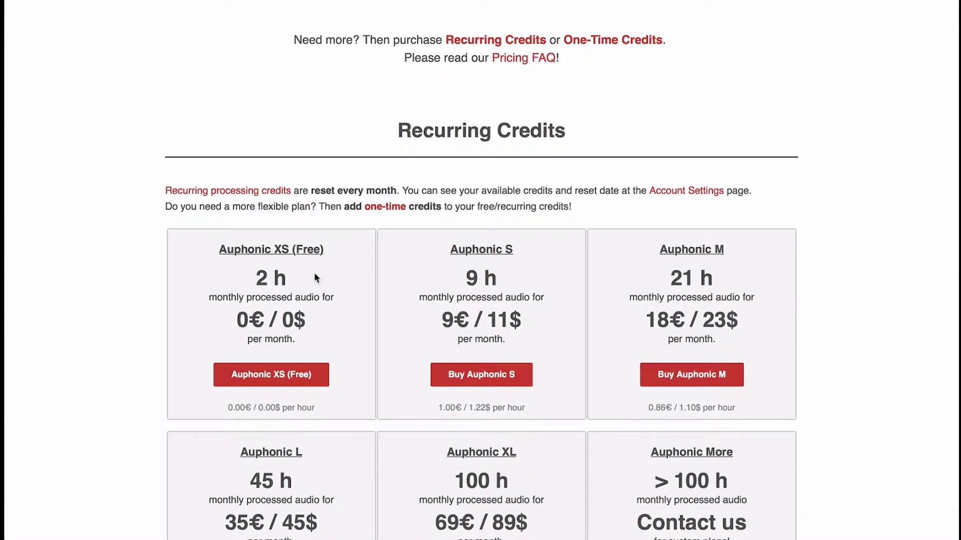
drag(256, 278, 290, 279)
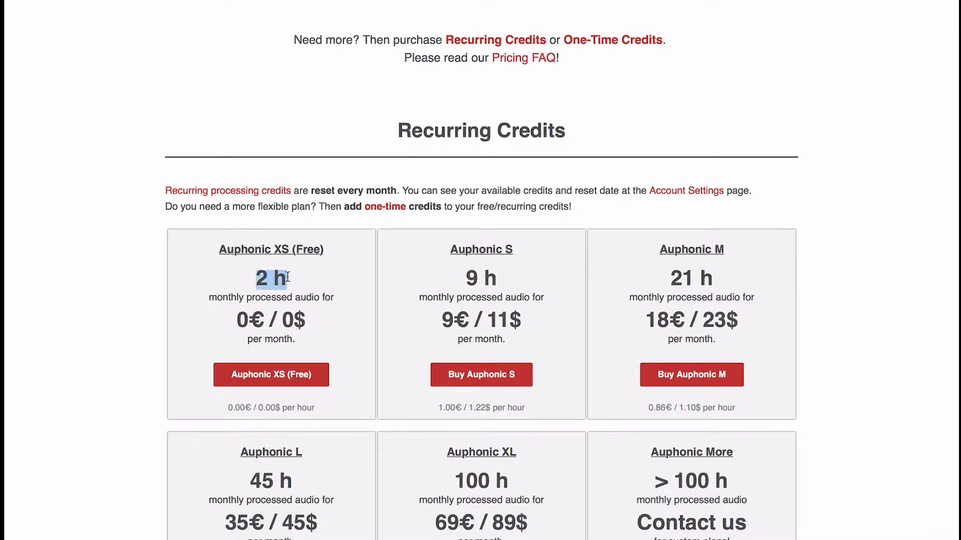
click(283, 279)
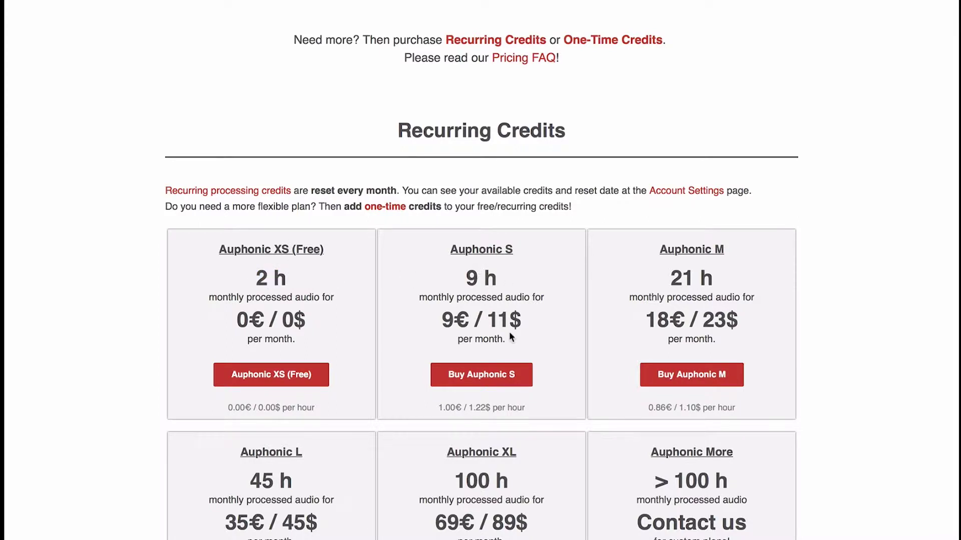
drag(487, 318, 538, 317)
click(538, 317)
drag(703, 320, 745, 320)
click(741, 319)
scroll(742, 319, up, 5)
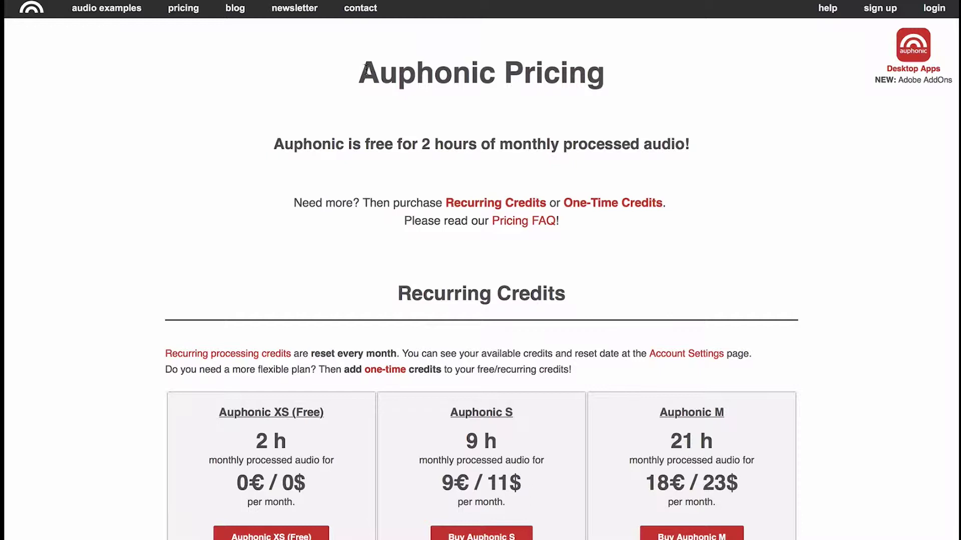
drag(362, 73, 622, 73)
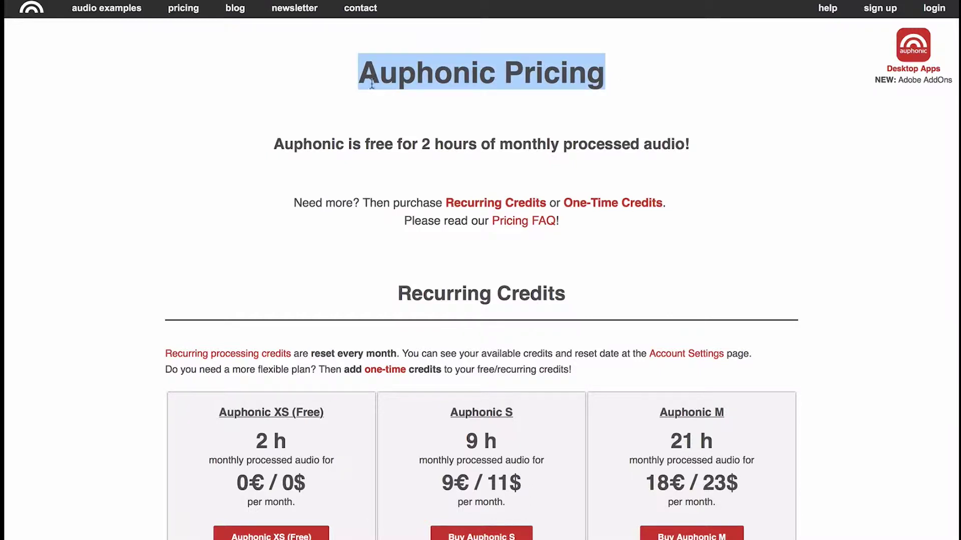
click(338, 86)
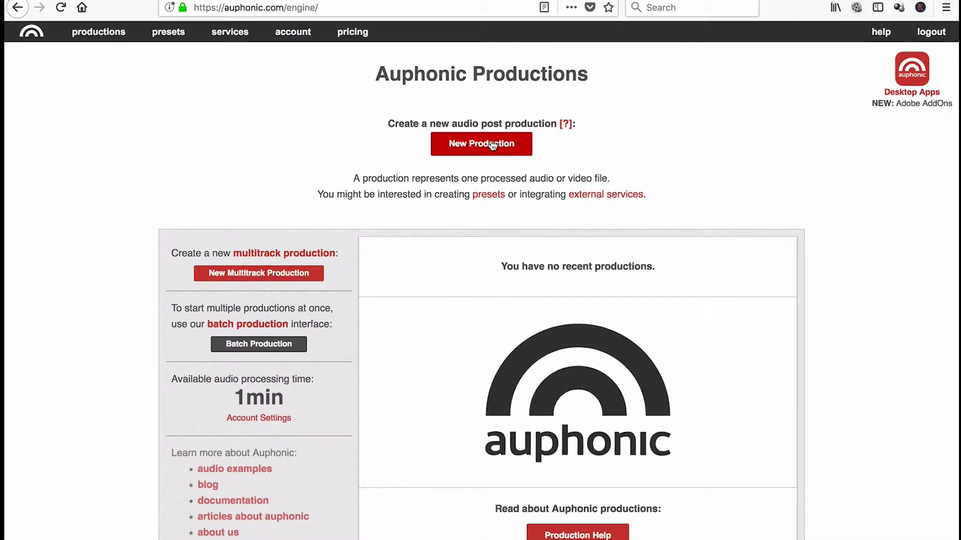
Create a new production and select IMG_0656_01.mp3 as its audio source file
click(493, 146)
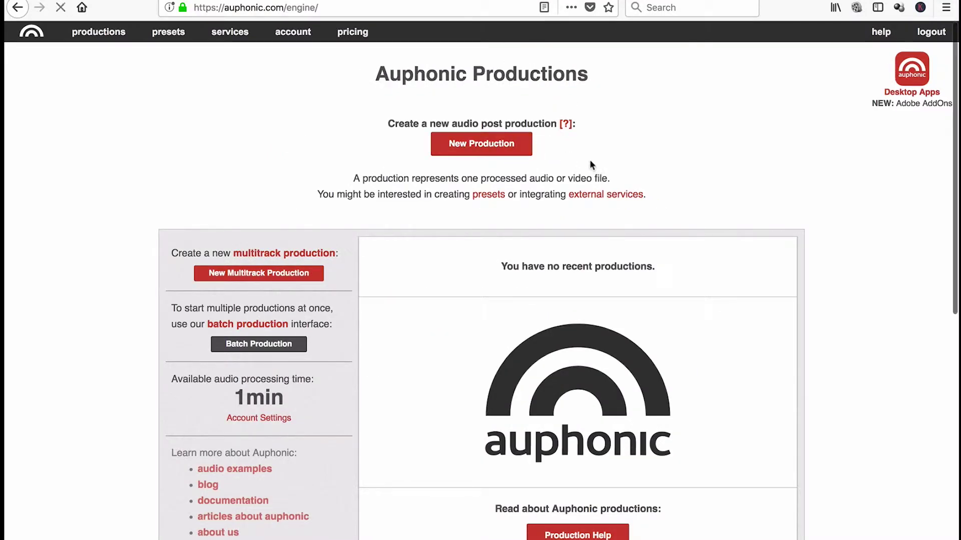
scroll(830, 269, down, 3)
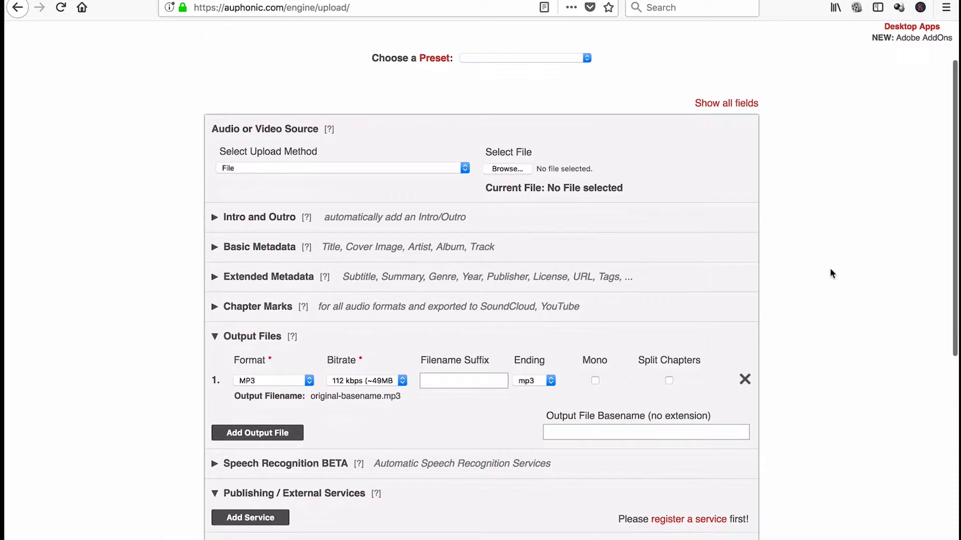
click(524, 172)
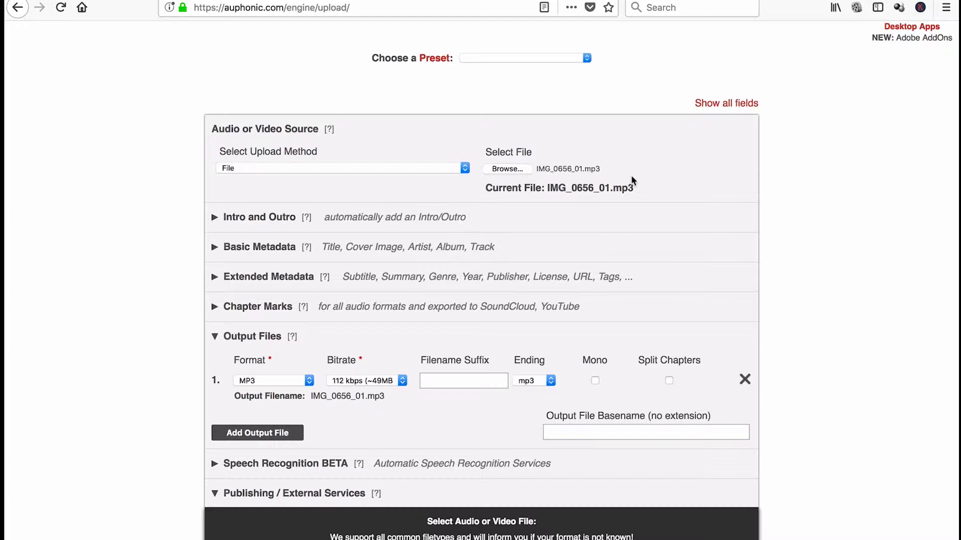
Expand the Intro and Outro and the Basic Metadata sections of the production form to examine their fields
scroll(390, 160, down, 3)
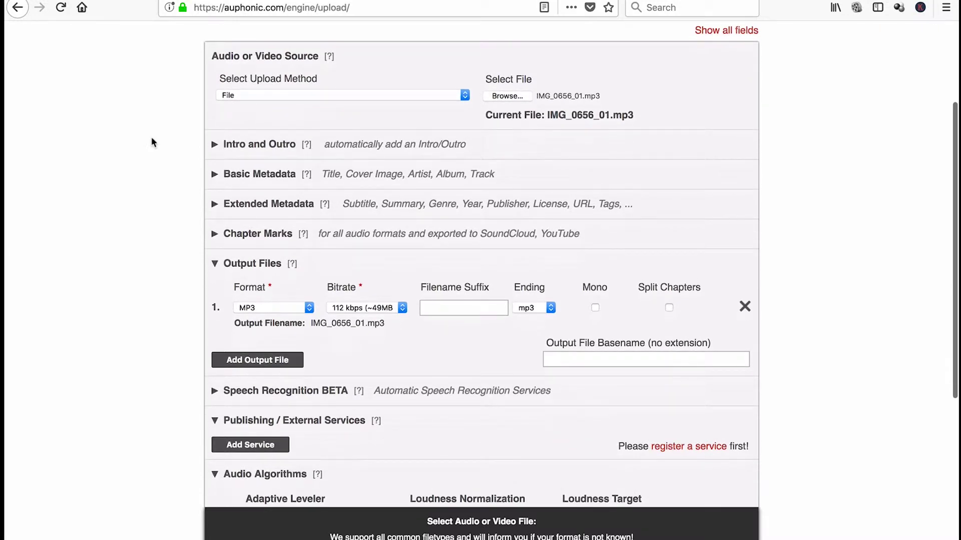
click(215, 146)
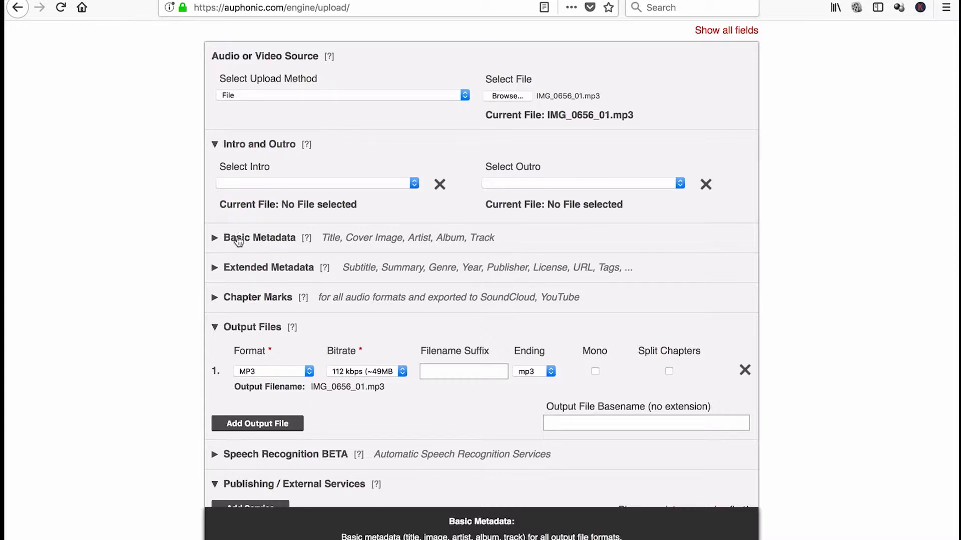
click(216, 239)
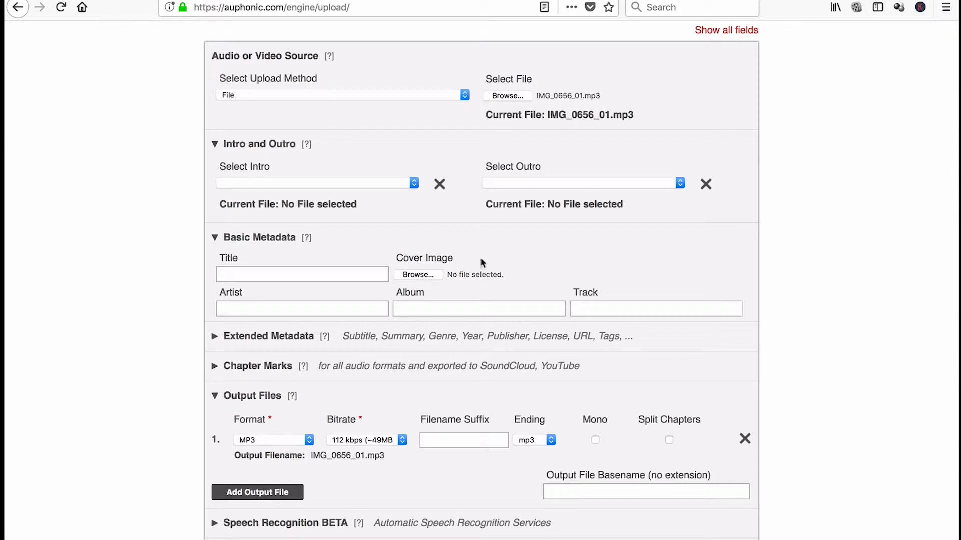
mouse_move(435, 274)
Expand the Extended Metadata and Chapter Marks sections and look through their fields
click(214, 337)
scroll(517, 359, down, 3)
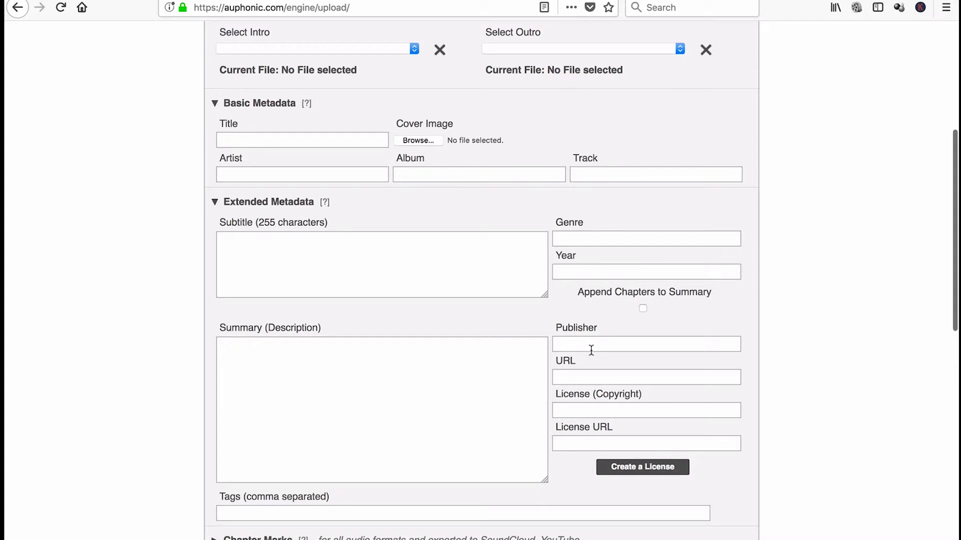
scroll(591, 350, down, 2)
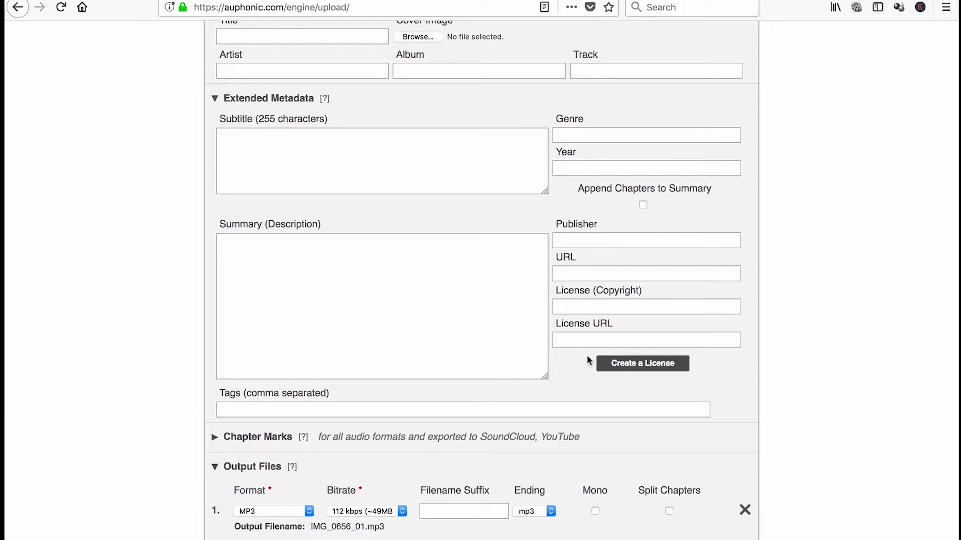
scroll(587, 360, down, 3)
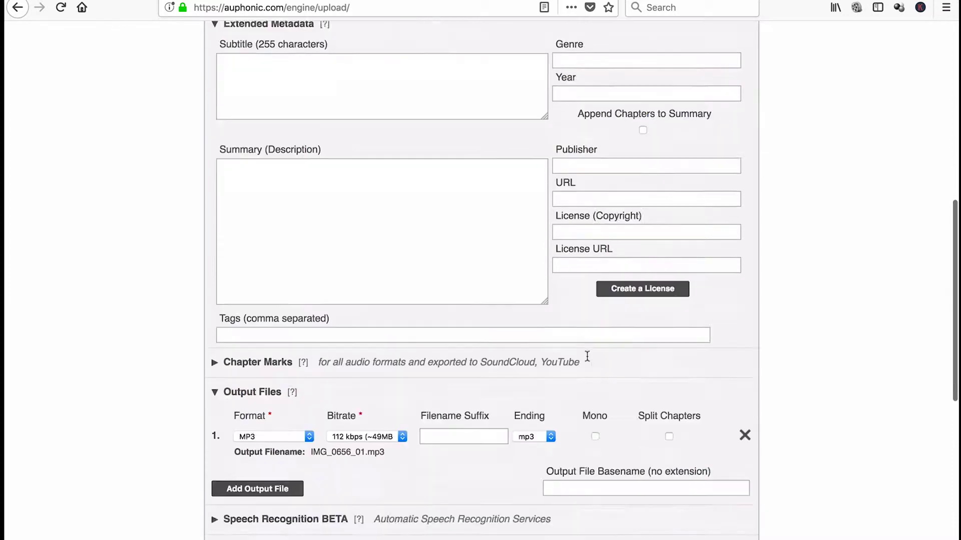
click(213, 290)
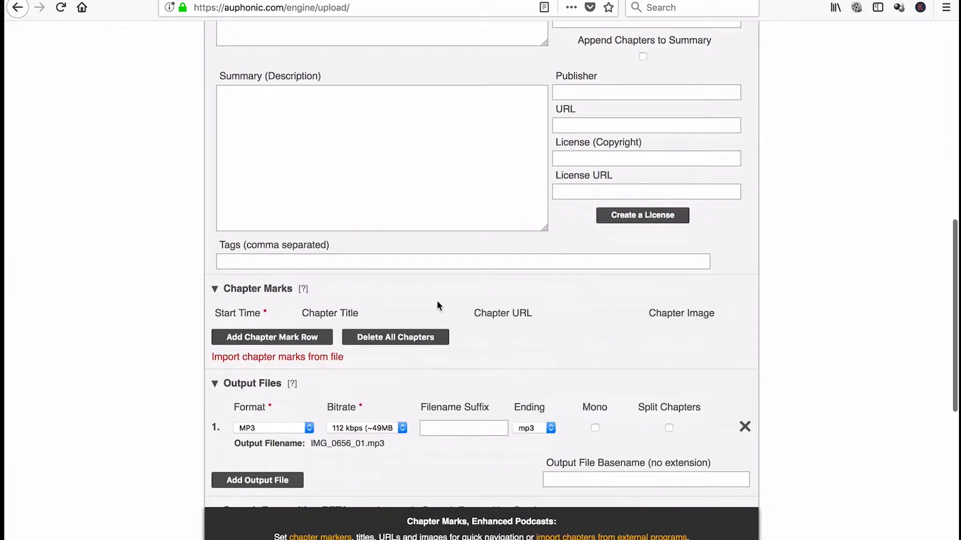
Set the bitrate of the MP3 output file to 192 kbps
scroll(437, 300, down, 5)
scroll(437, 300, down, 2)
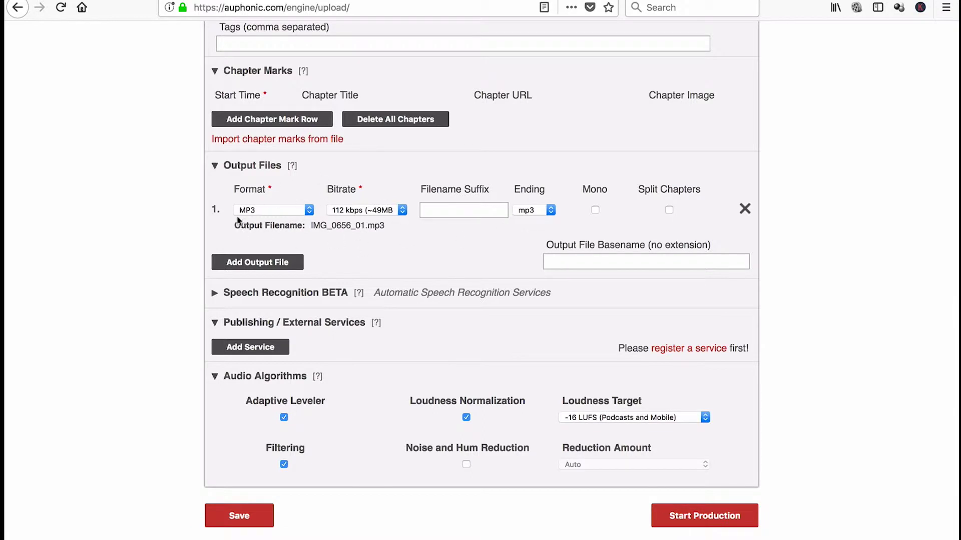
click(375, 211)
click(395, 247)
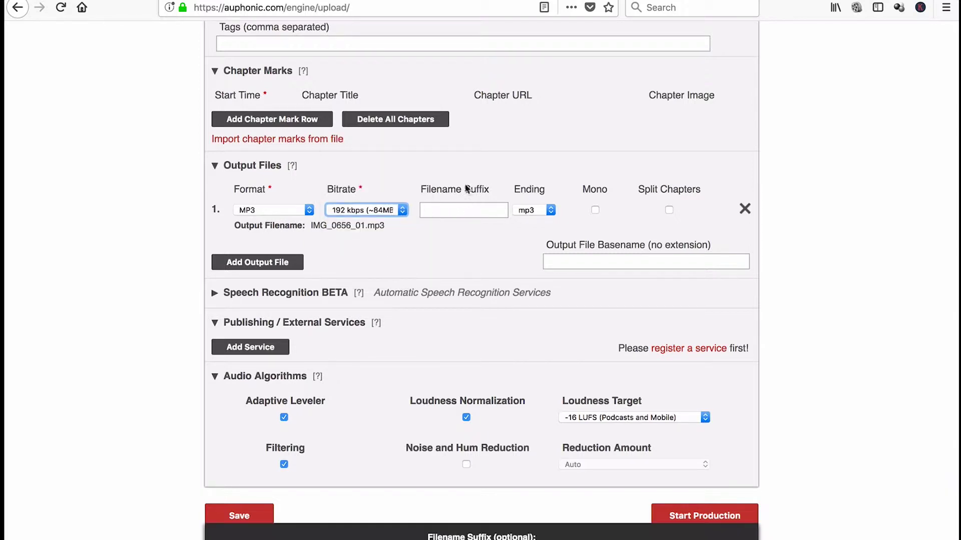
Expand the Speech Recognition BETA section and check the Publishing / External Services description
scroll(347, 260, down, 3)
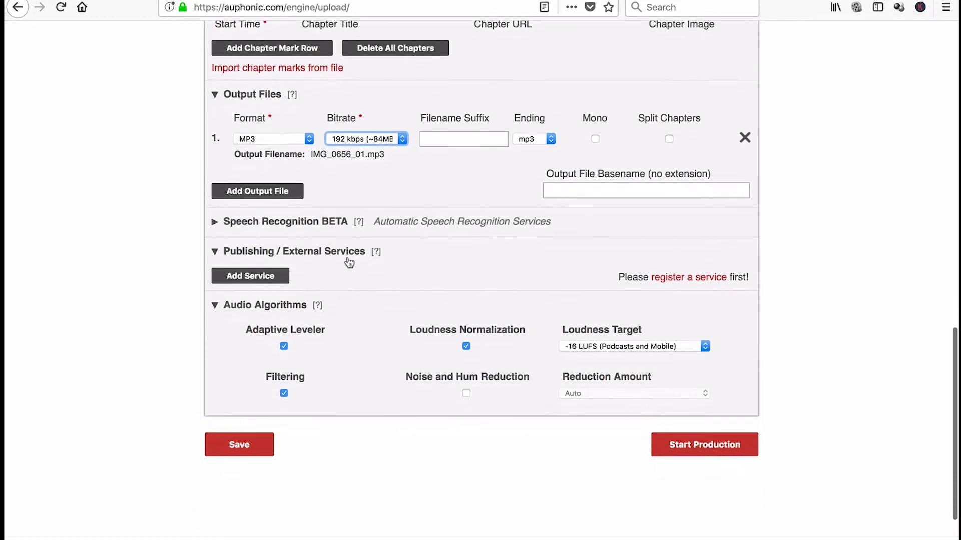
click(344, 227)
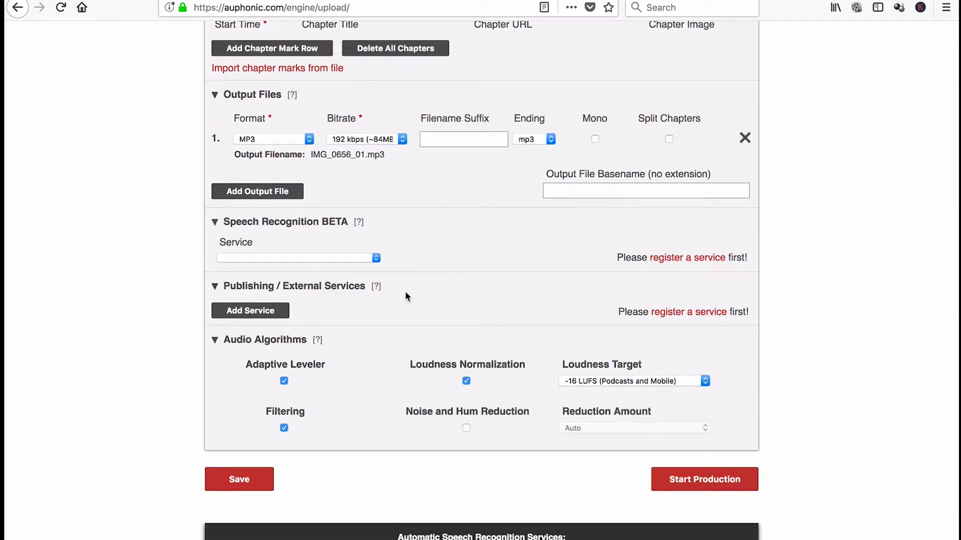
mouse_move(302, 288)
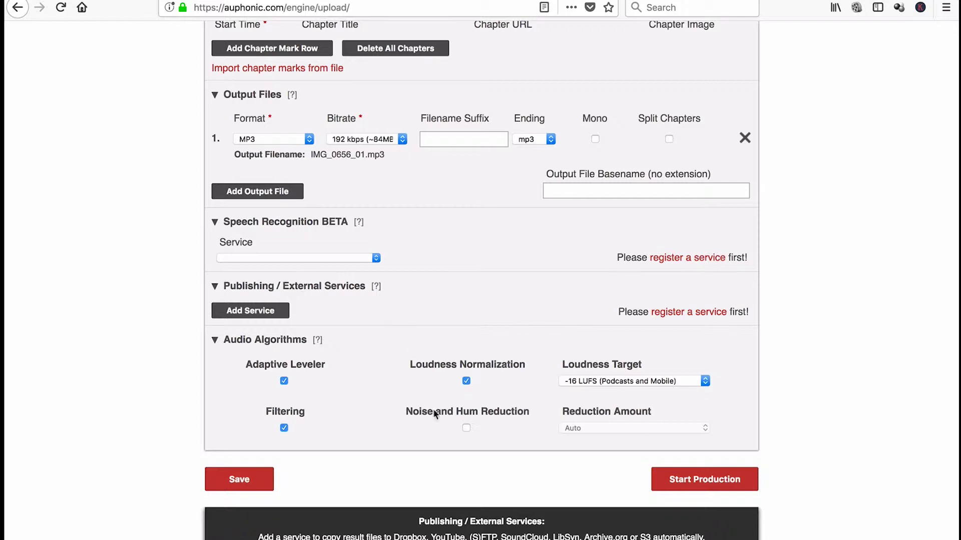
Choose -16 LUFS (Podcasts and Mobile) as the loudness target in the audio algorithms
scroll(516, 370, down, 3)
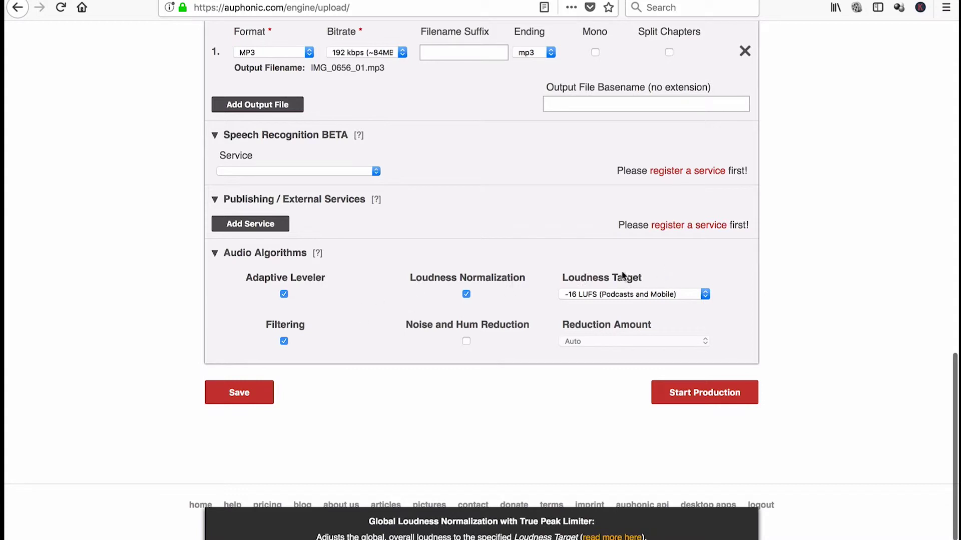
click(613, 299)
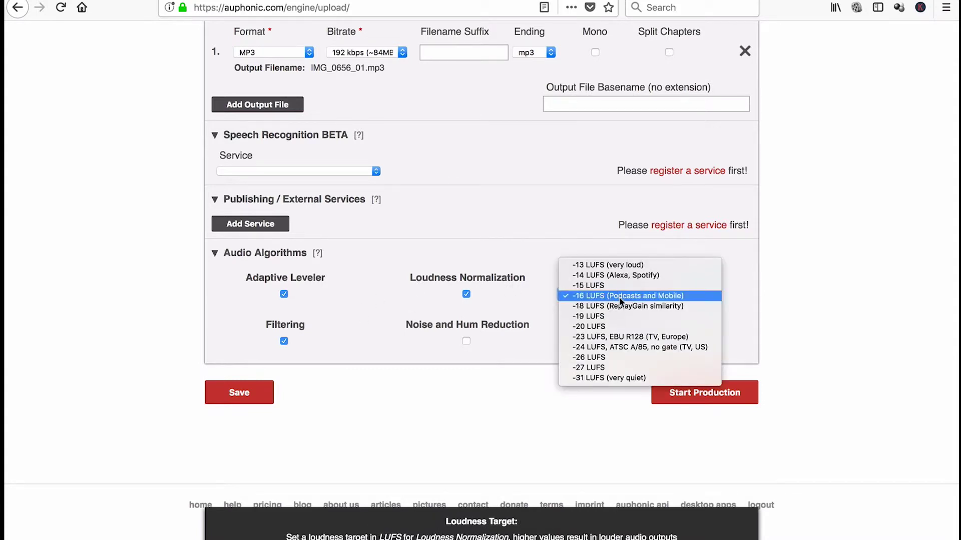
click(620, 297)
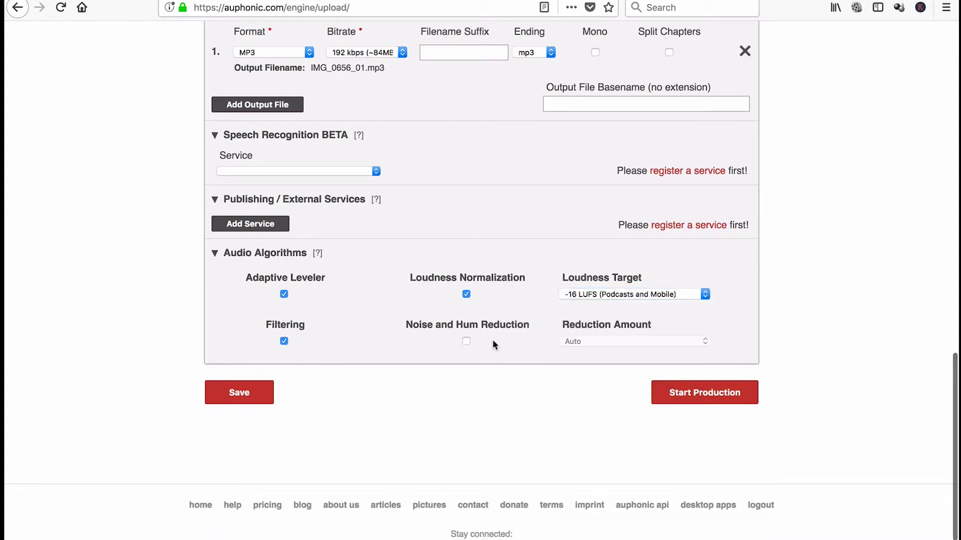
Enable Noise and Hum Reduction with the reduction amount set to Auto
click(520, 329)
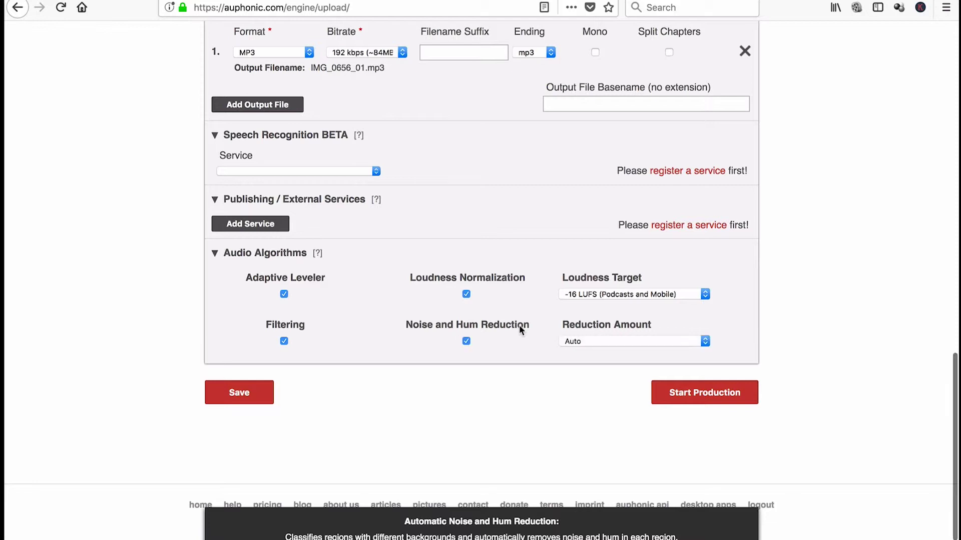
click(615, 342)
click(535, 394)
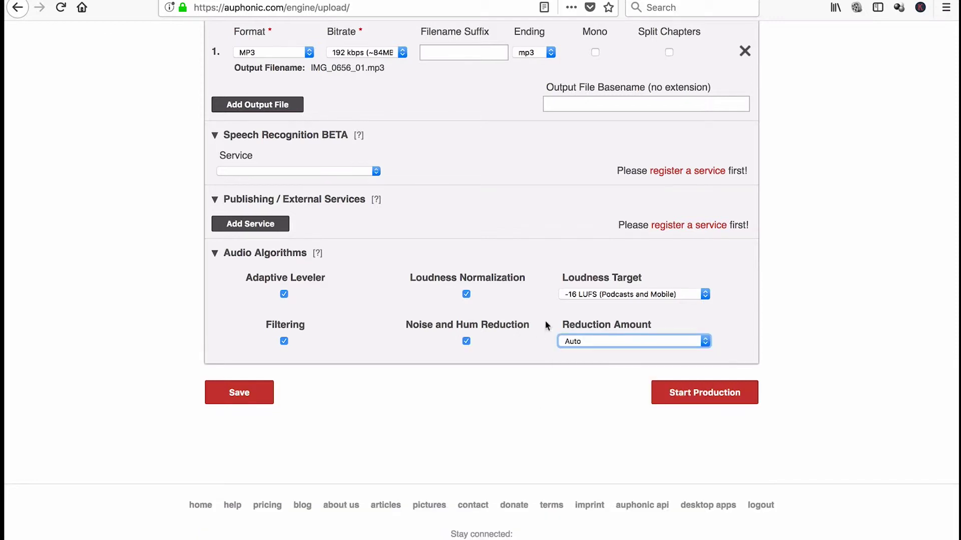
mouse_move(411, 328)
mouse_move(470, 339)
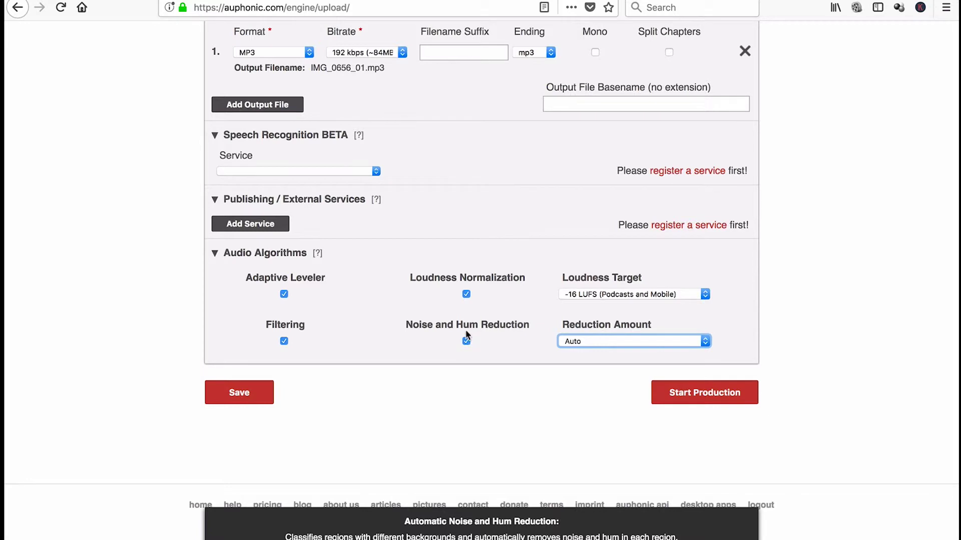
Start the production of IMG_0656_01.mp3 and confirm the start
click(715, 393)
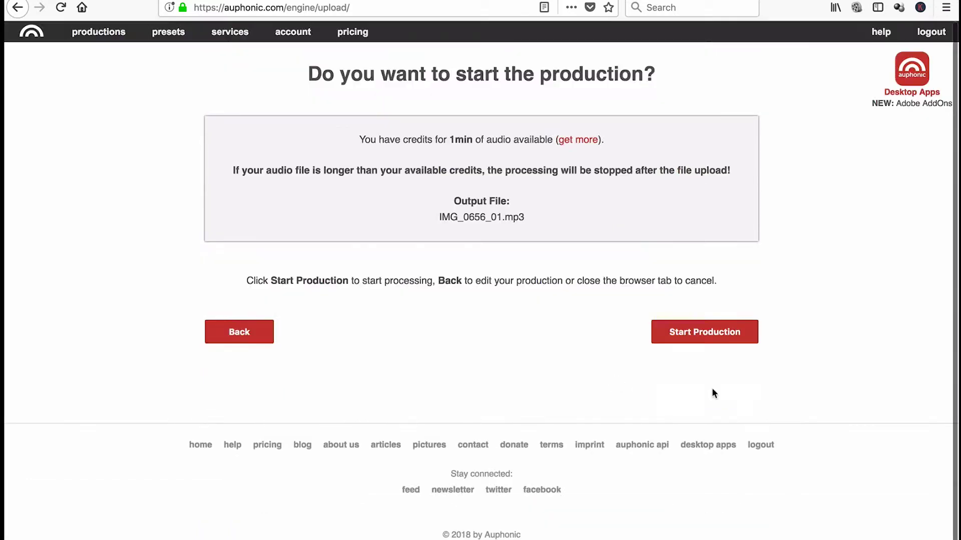
click(714, 334)
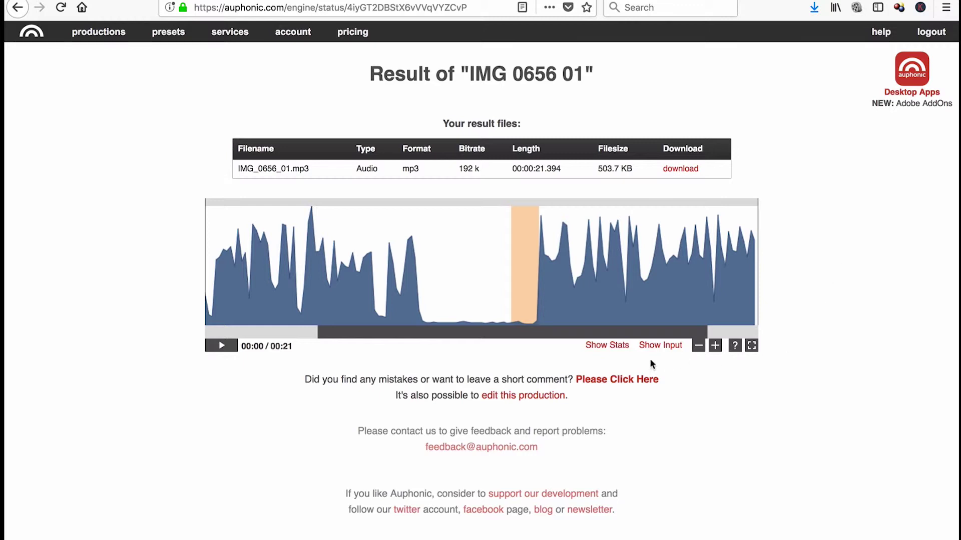
Show the processing statistics of the result, compare the input and output levels, and hide the statistics again
click(620, 344)
scroll(800, 366, down, 3)
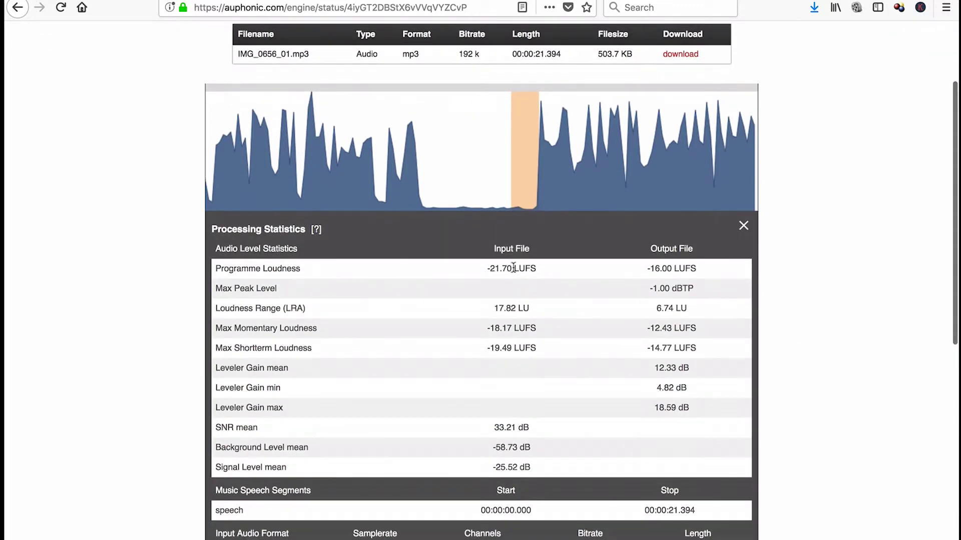
scroll(689, 312, down, 3)
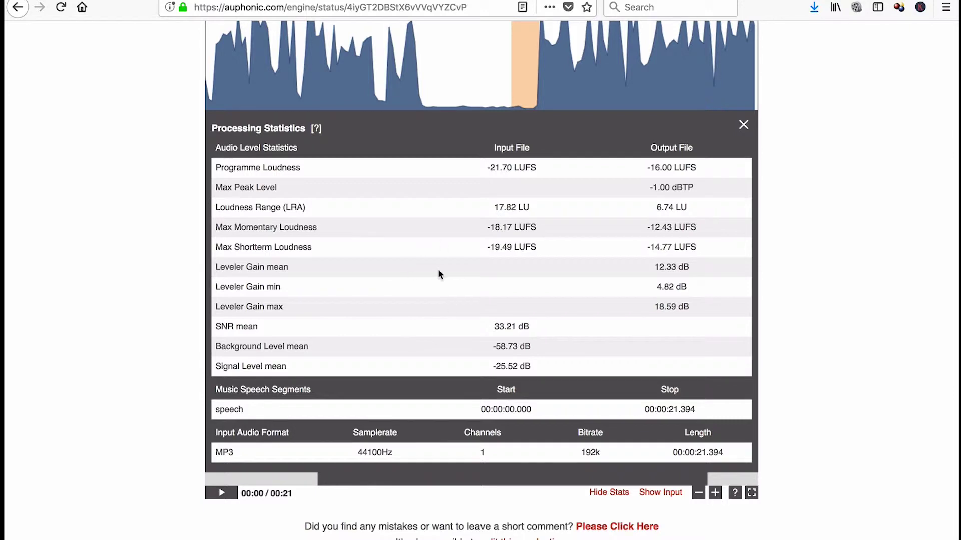
scroll(439, 274, up, 5)
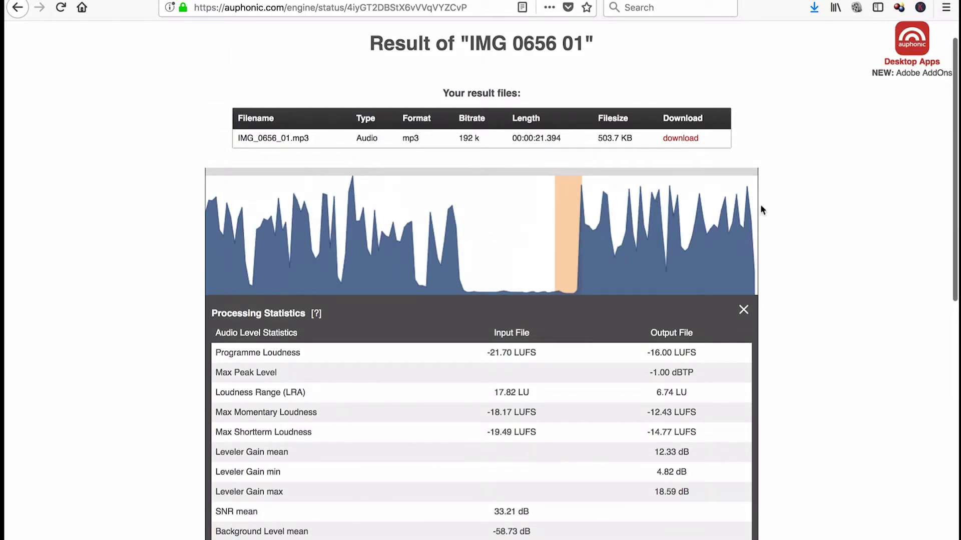
scroll(760, 205, down, 5)
click(609, 479)
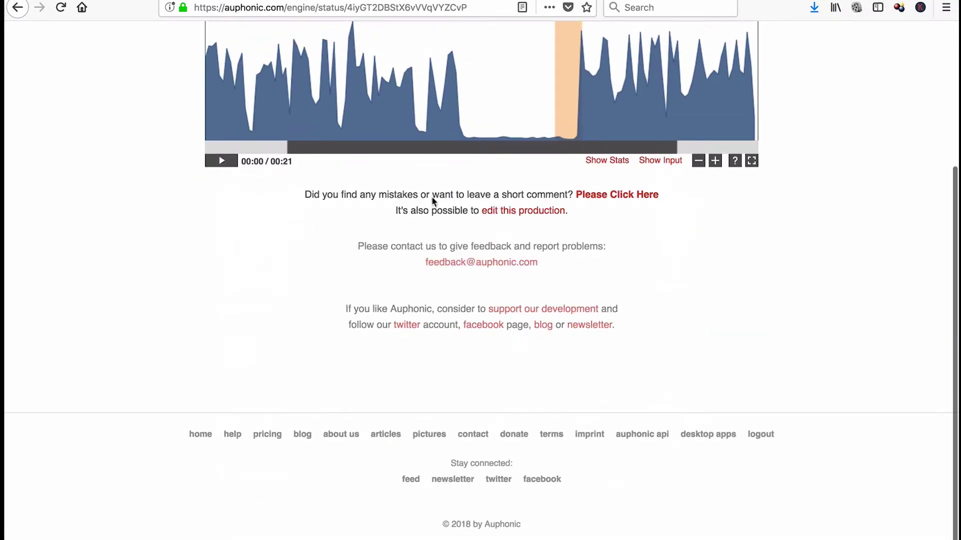
Play back the processed audio from the beginning in the result page's waveform player
scroll(431, 197, up, 1)
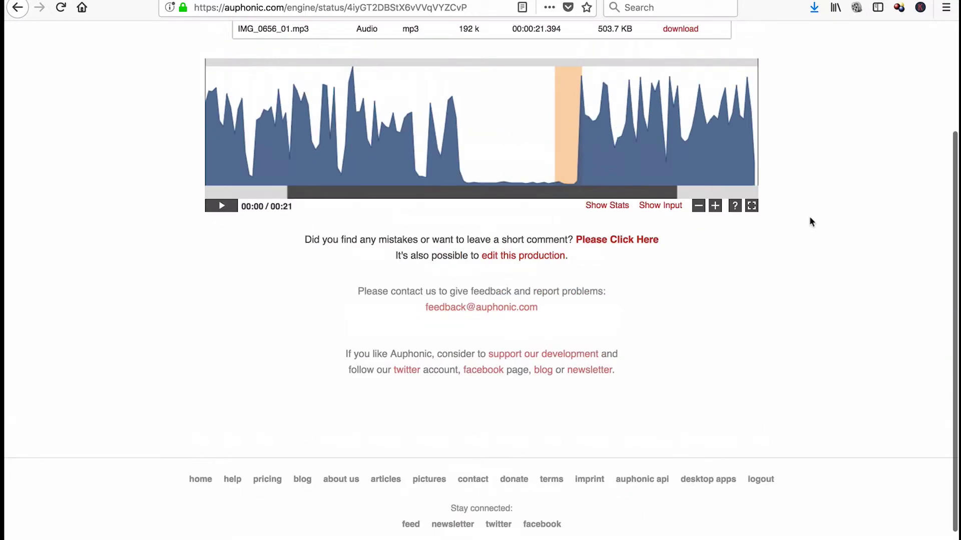
scroll(810, 221, up, 4)
click(221, 346)
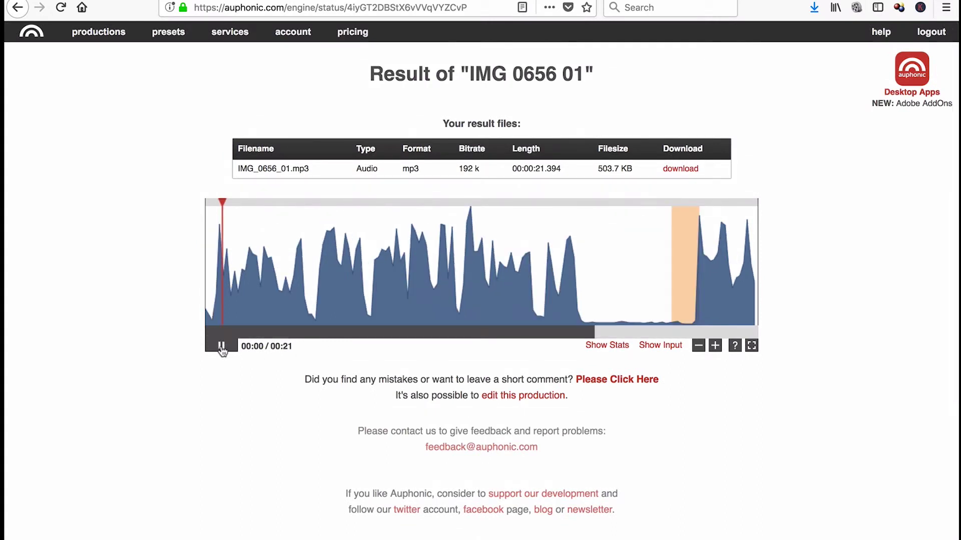